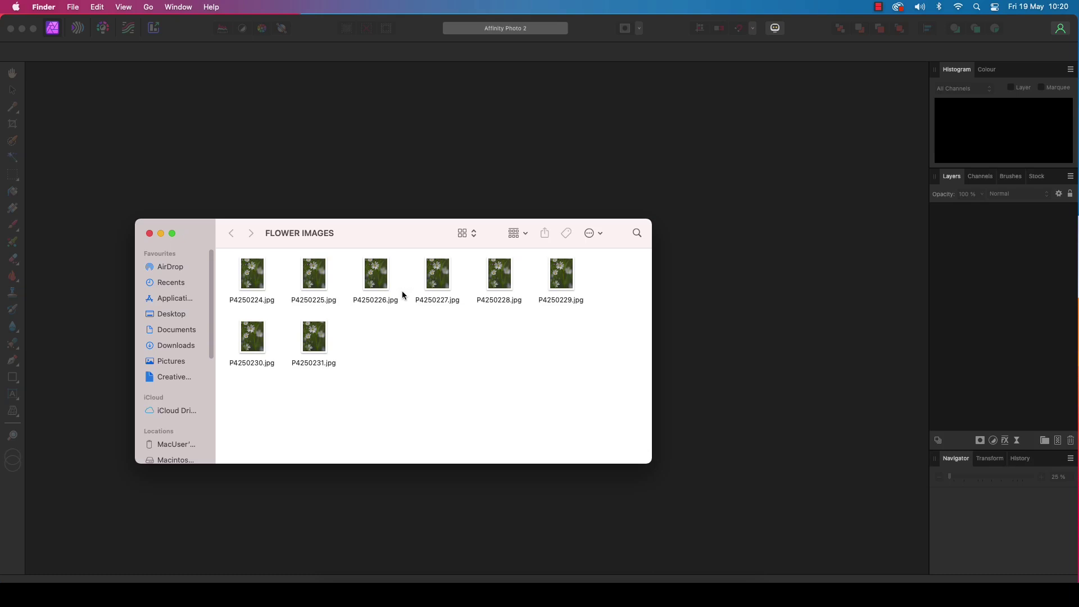
# Dismiss the Finder FLOWER IMAGES window so Affinity Photo's empty workspace is in front.
pyautogui.click(392, 353)
pyautogui.click(53, 282)
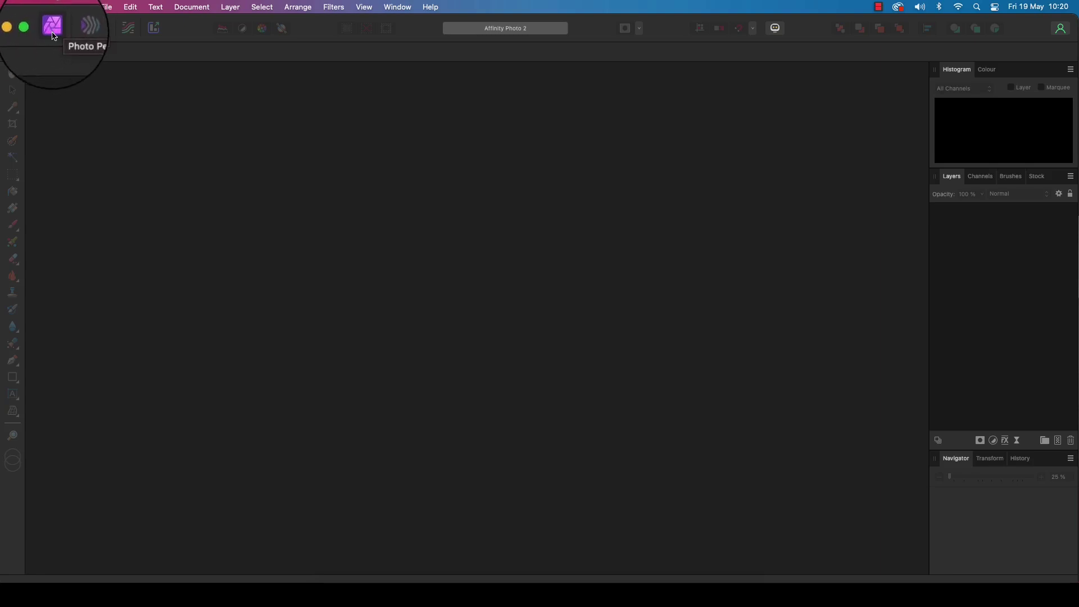
# Open the New Focus Merge dialog from the File menu.
pyautogui.click(107, 8)
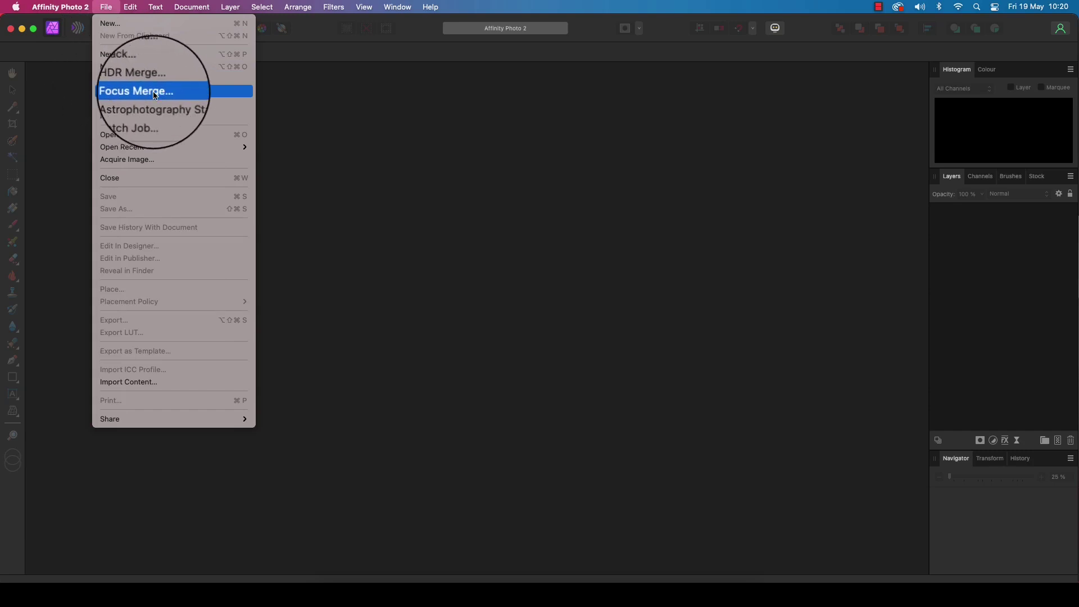
pyautogui.click(129, 93)
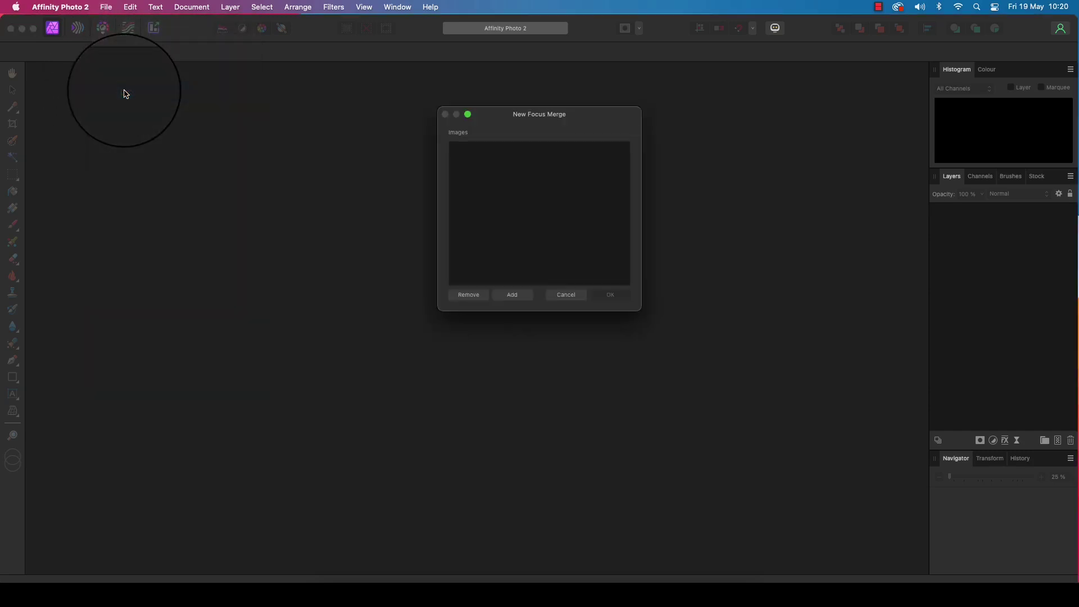
# Add all eight JPGs, P4250224 to P4250231, from Desktop > FLOWER IMAGES to the merge list.
pyautogui.click(509, 300)
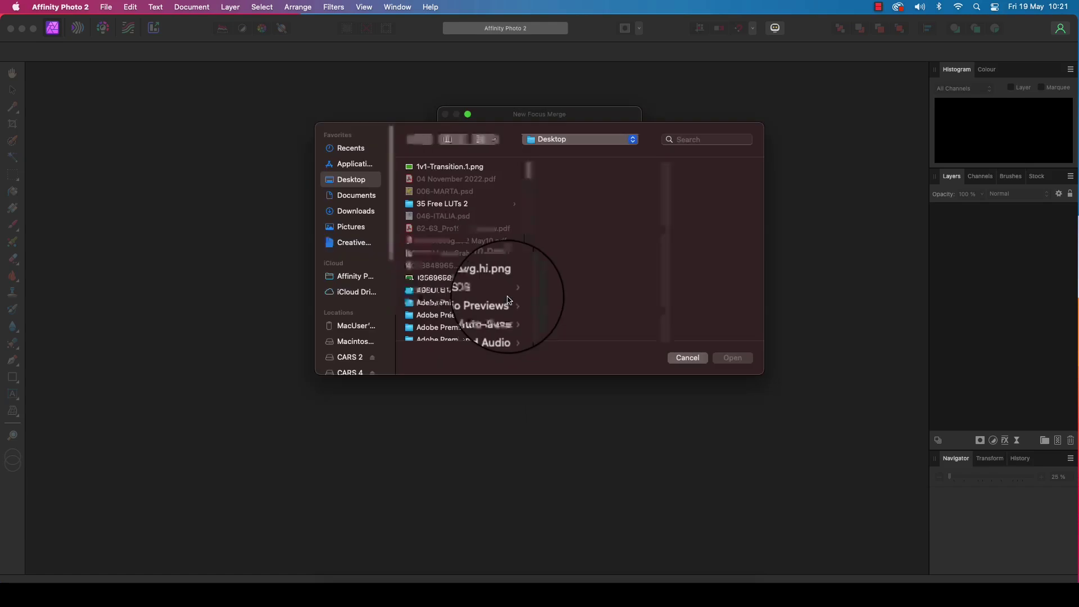
pyautogui.scroll(-4, 490, 288)
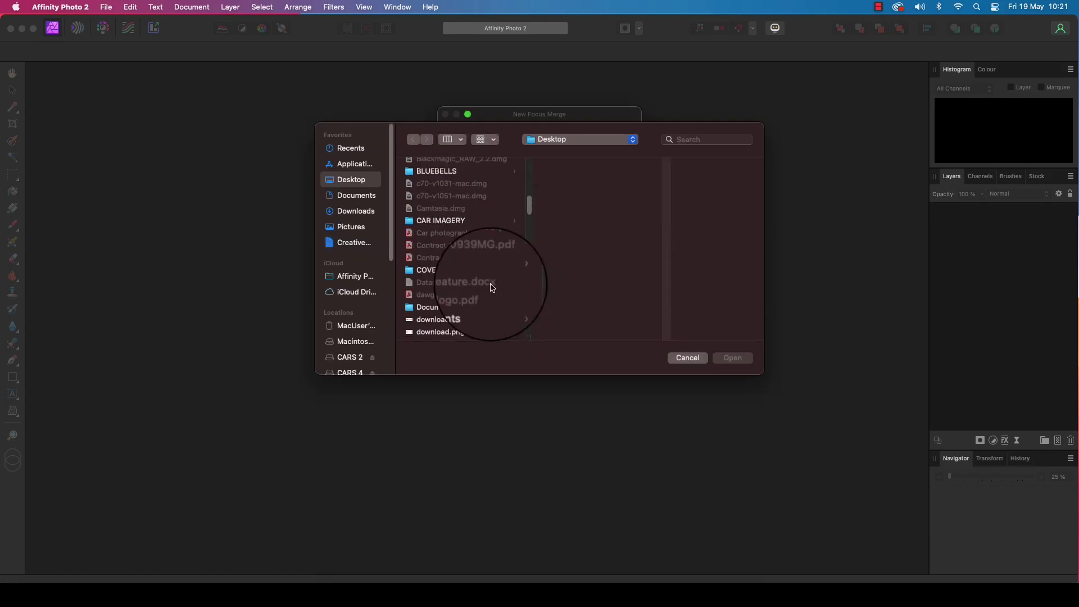
pyautogui.scroll(-6, 491, 288)
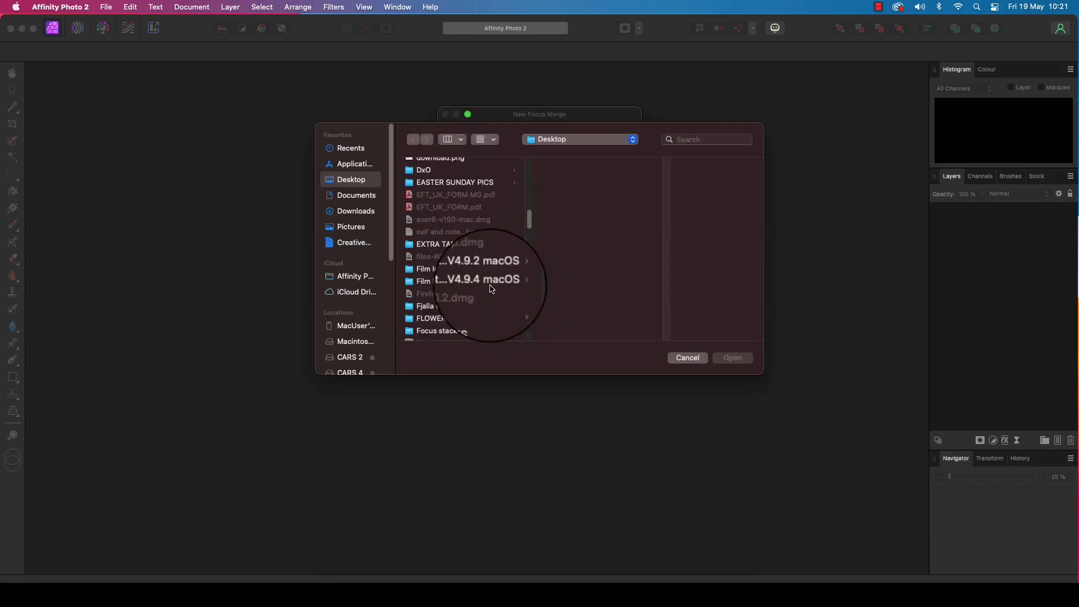
pyautogui.click(477, 316)
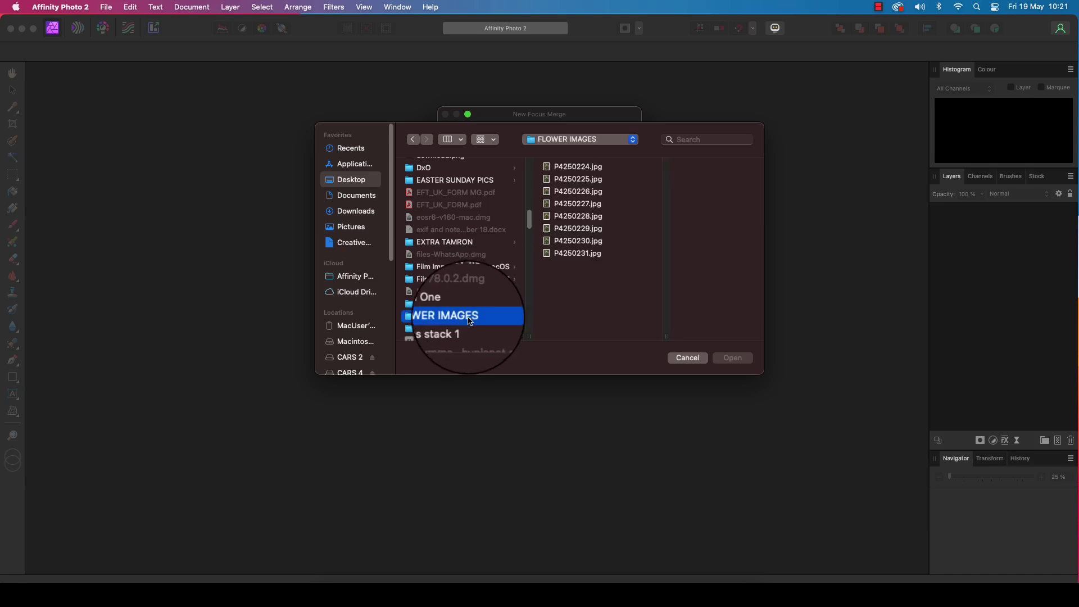
pyautogui.click(579, 166)
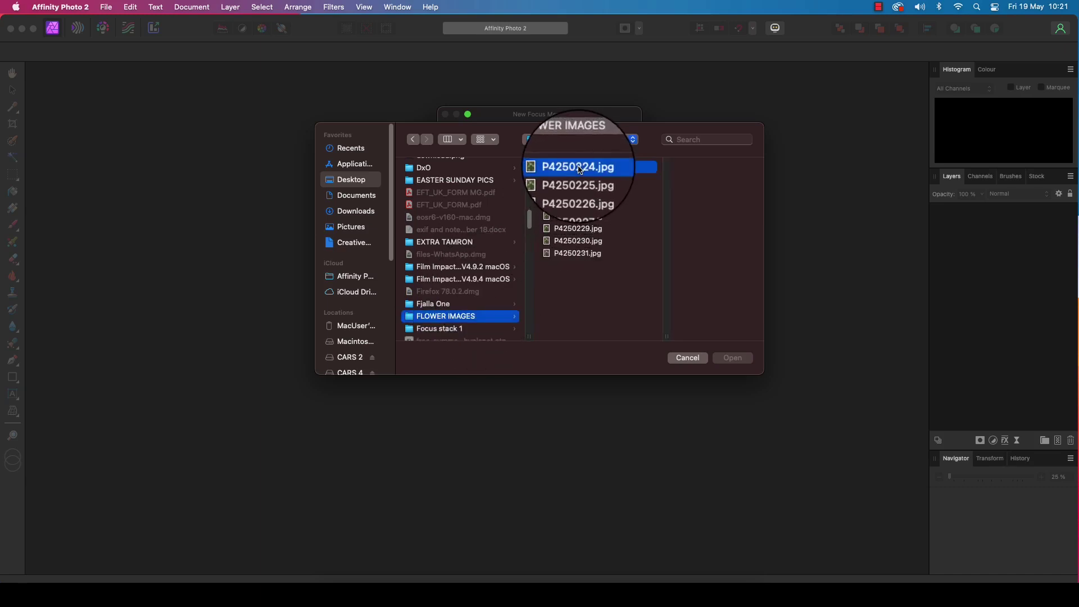
pyautogui.press('super+a')
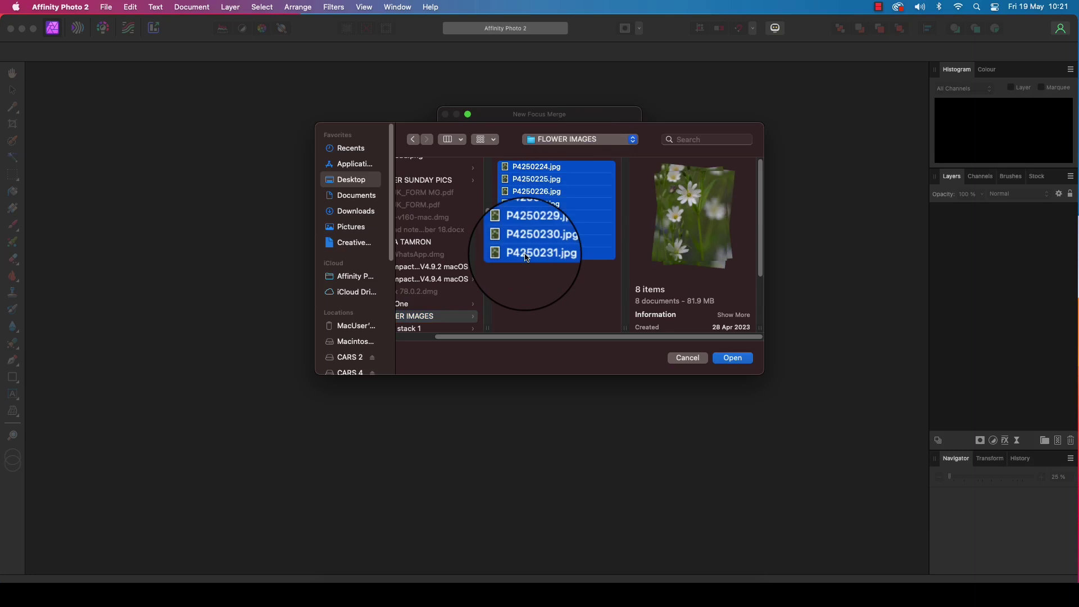
pyautogui.click(729, 359)
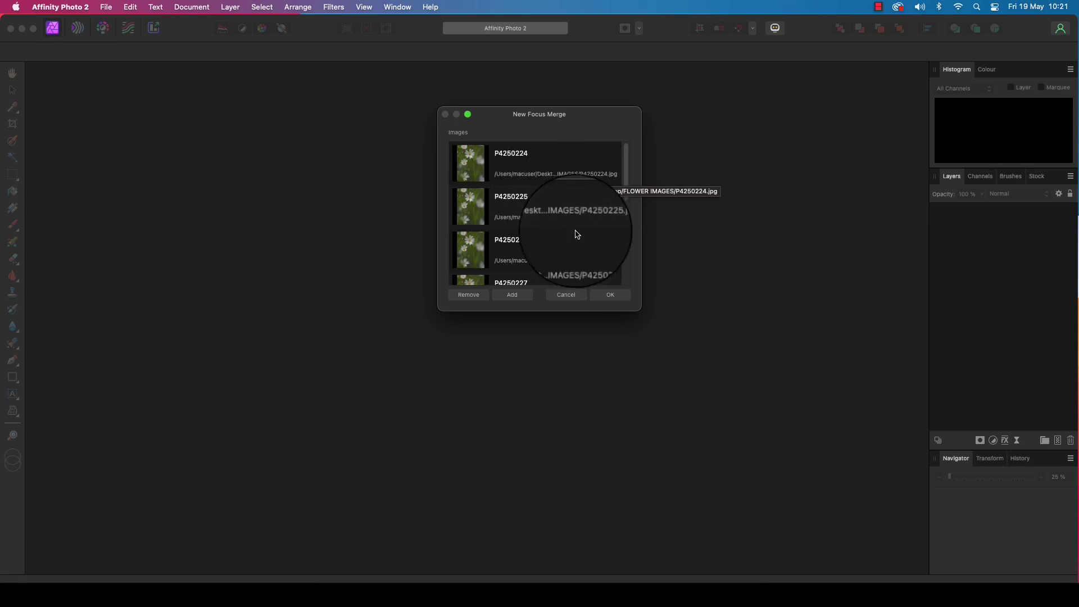
# Confirm the New Focus Merge dialog to merge the eight photos into one sharp image.
pyautogui.click(610, 295)
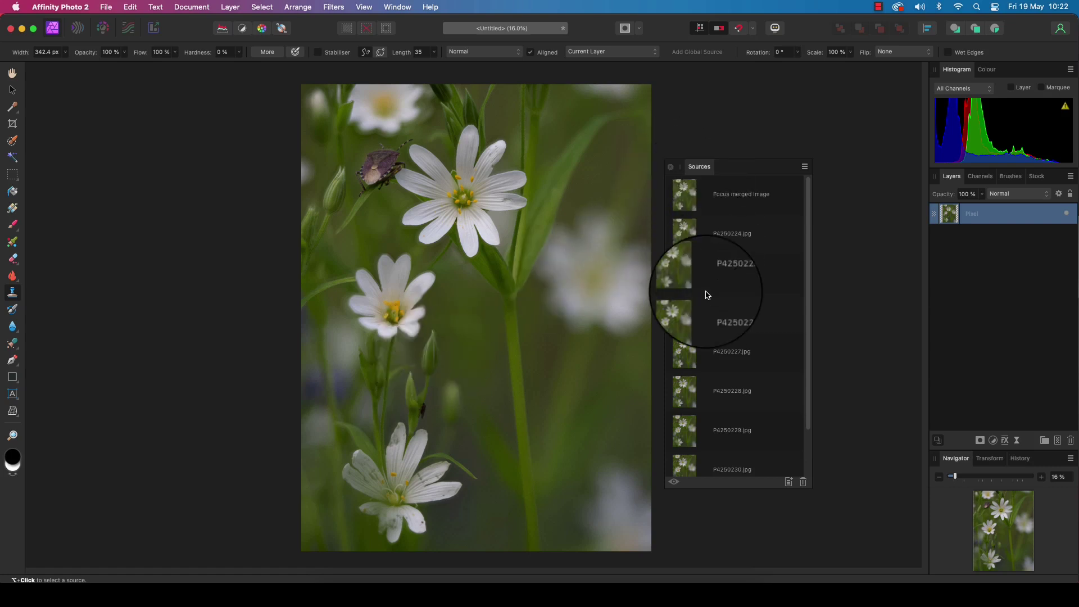
pyautogui.click(743, 202)
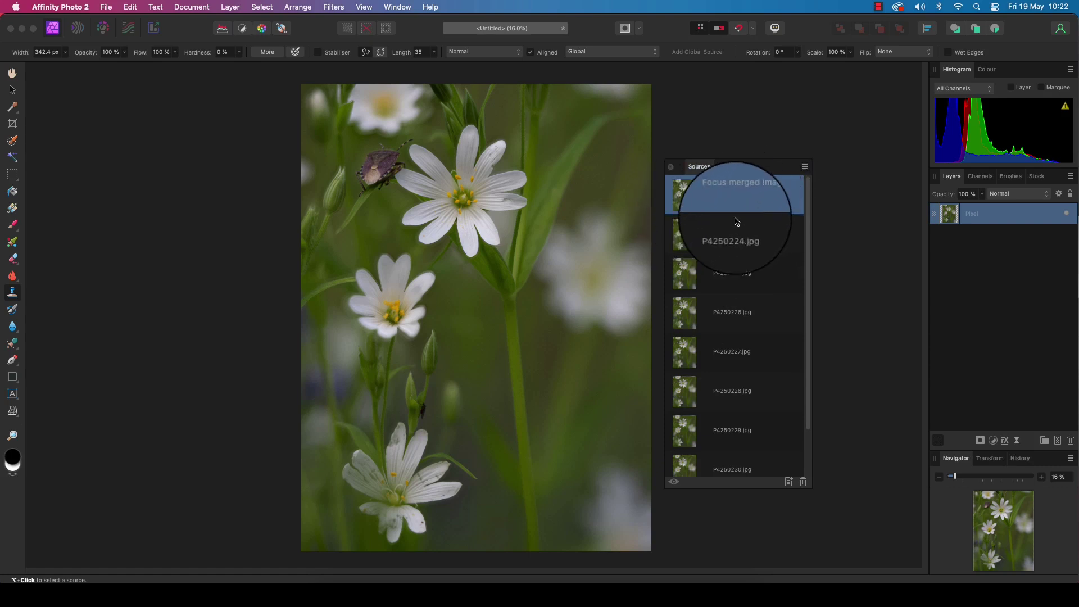
pyautogui.click(730, 241)
pyautogui.click(728, 274)
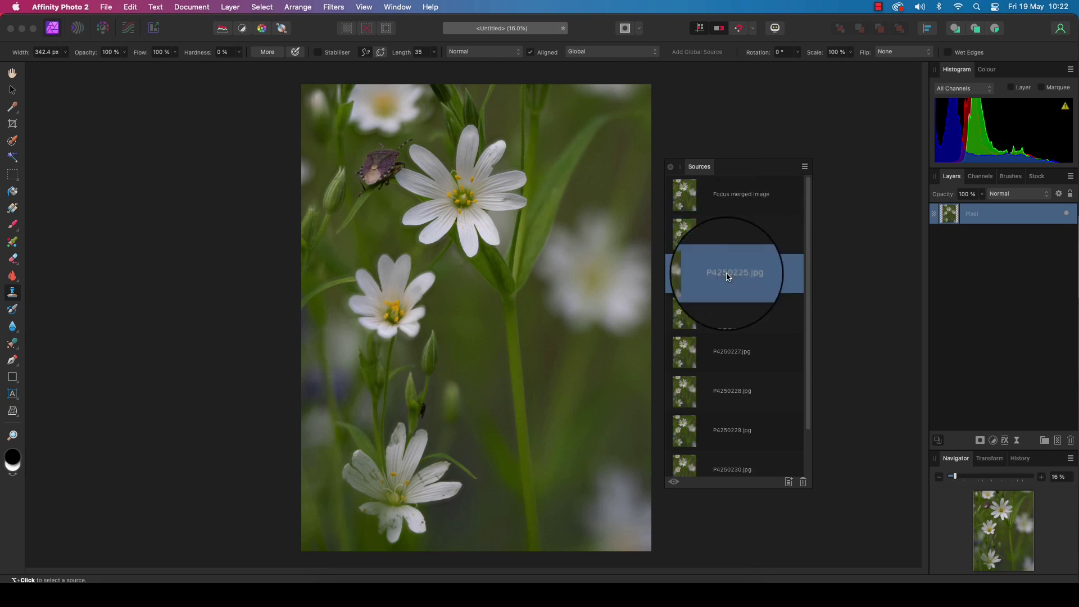
pyautogui.click(675, 483)
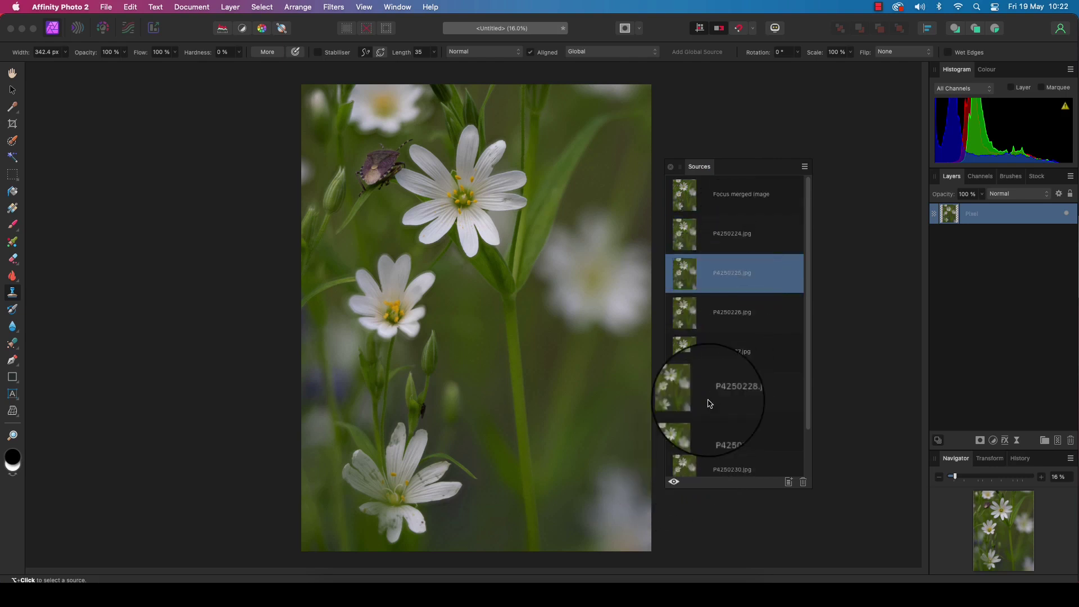
pyautogui.click(729, 313)
pyautogui.click(674, 481)
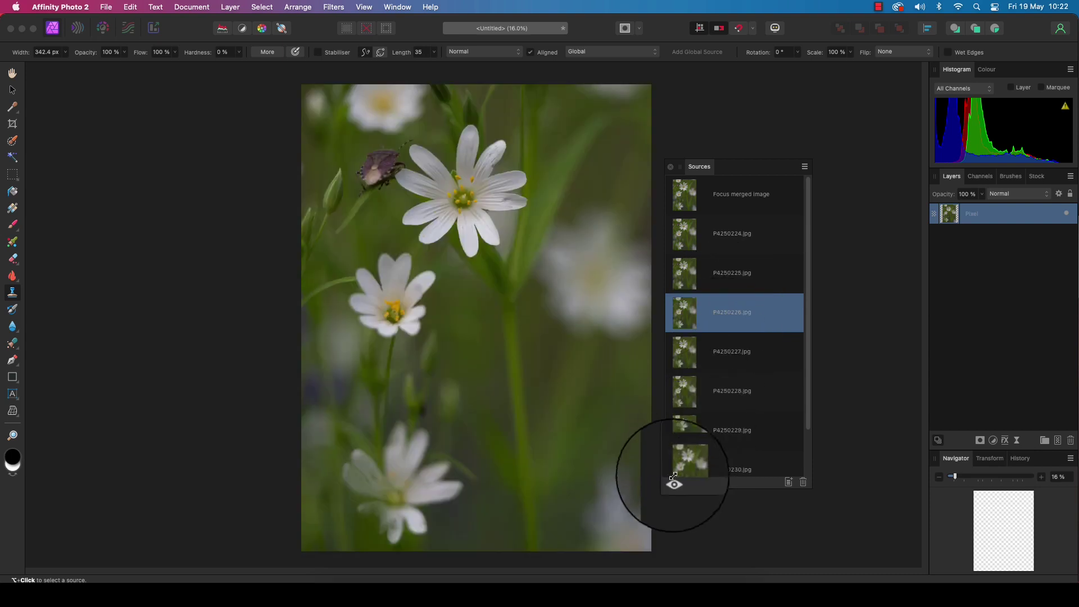
pyautogui.click(733, 362)
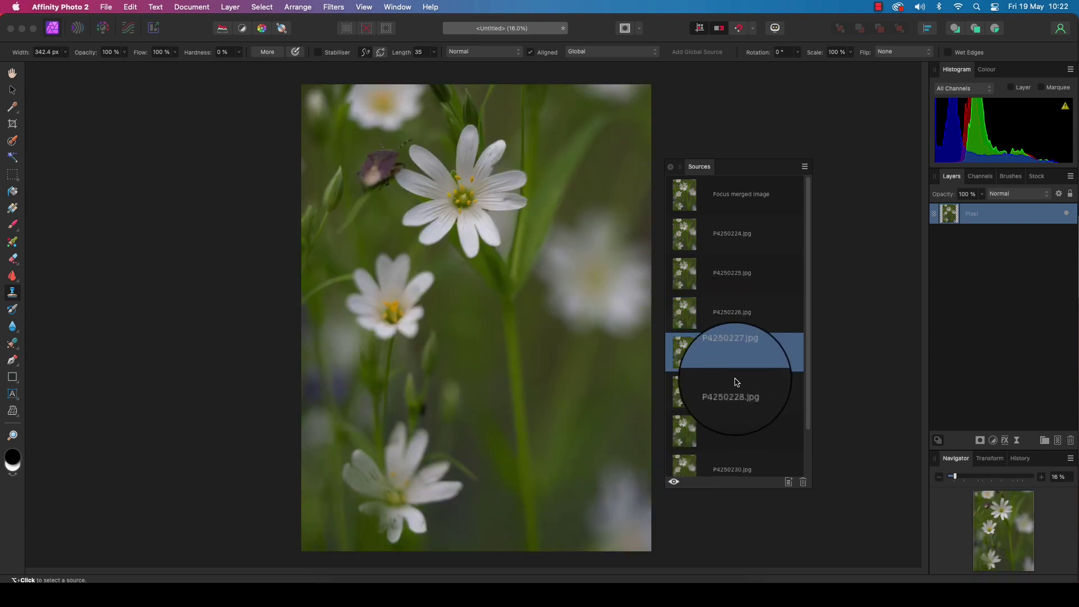
pyautogui.click(737, 402)
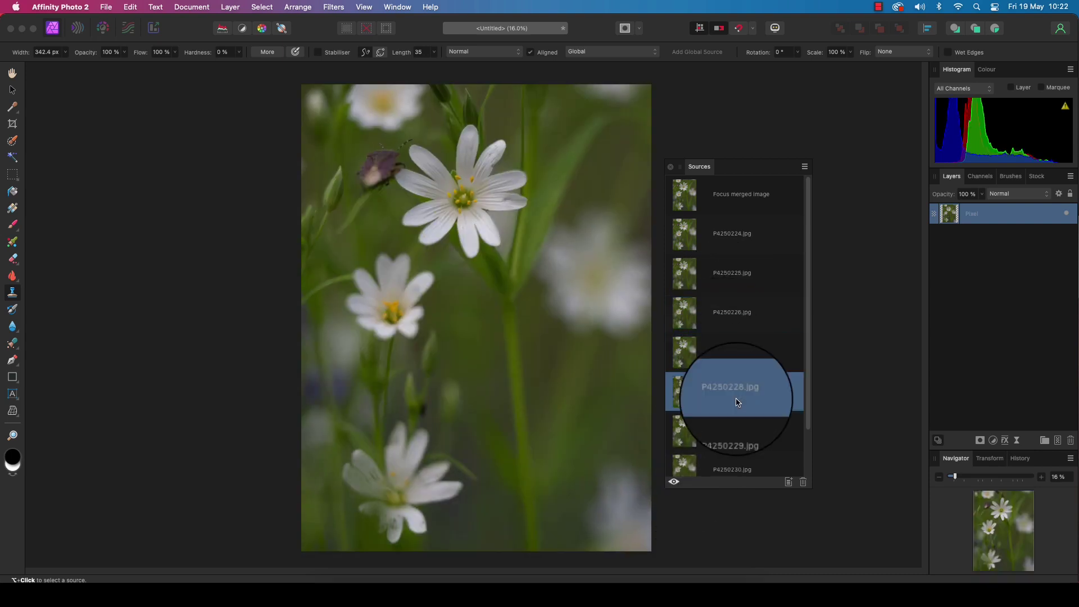
pyautogui.click(735, 437)
pyautogui.scroll(-1, 733, 433)
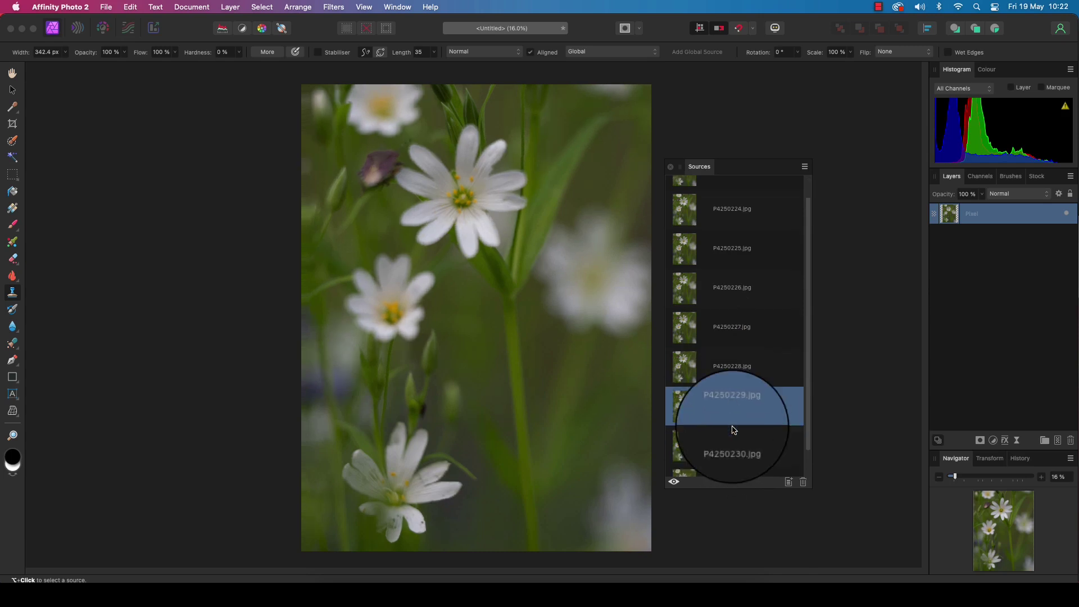
pyautogui.click(728, 438)
pyautogui.scroll(-1, 725, 440)
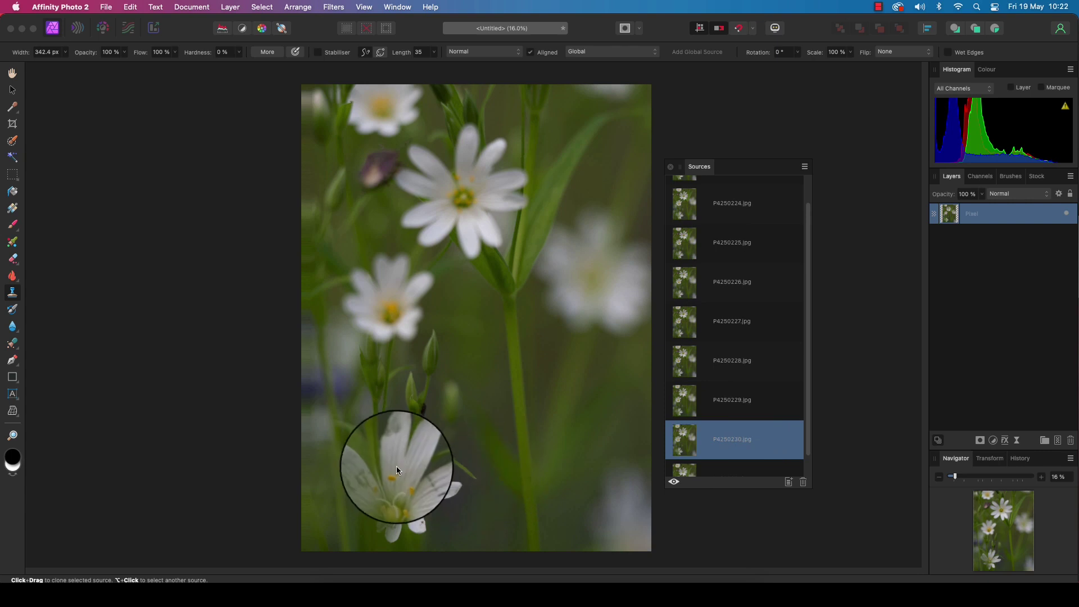
pyautogui.moveTo(396, 466)
pyautogui.mouseDown()
pyautogui.moveTo(374, 479)
pyautogui.moveTo(402, 487)
pyautogui.moveTo(399, 470)
pyautogui.moveTo(373, 497)
pyautogui.moveTo(385, 458)
pyautogui.mouseUp()
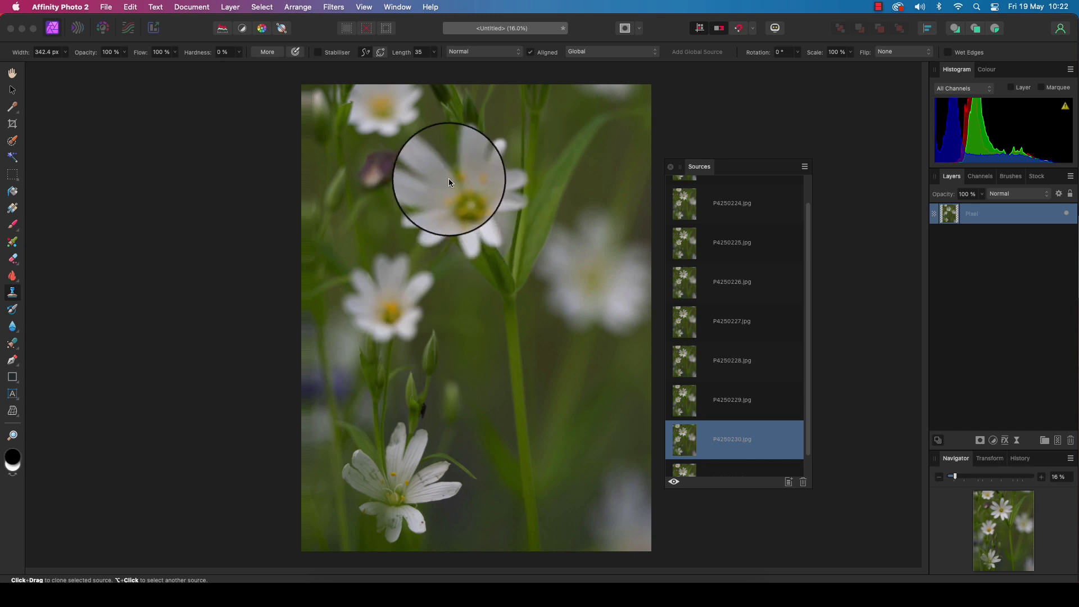
pyautogui.moveTo(449, 178)
pyautogui.mouseDown()
pyautogui.moveTo(437, 198)
pyautogui.moveTo(440, 209)
pyautogui.moveTo(456, 203)
pyautogui.moveTo(461, 213)
pyautogui.moveTo(459, 195)
pyautogui.moveTo(479, 203)
pyautogui.mouseUp()
pyautogui.scroll(2, 715, 337)
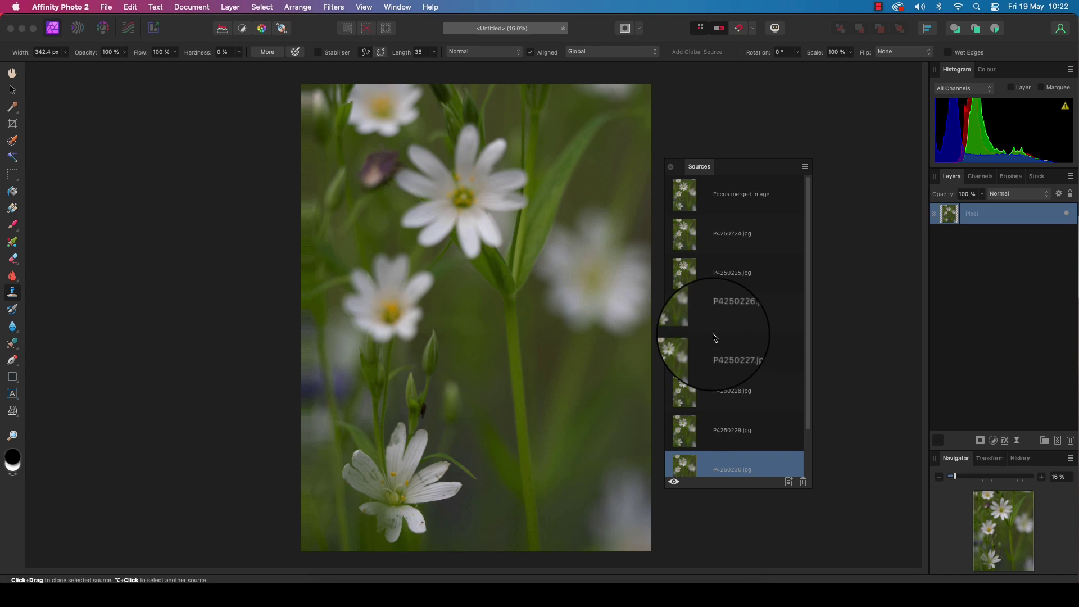
pyautogui.click(718, 204)
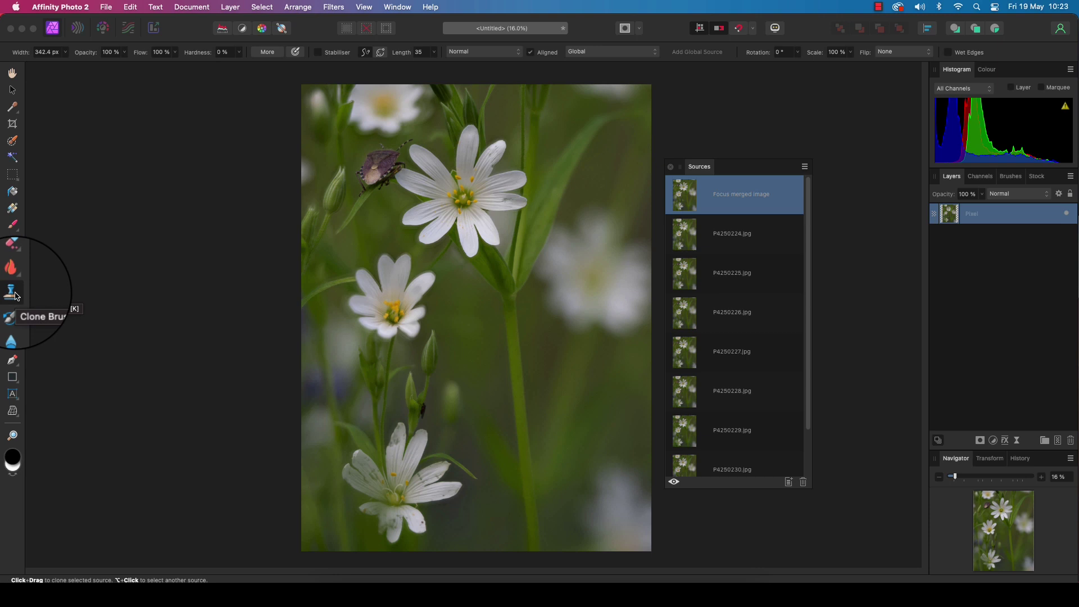
# Clone from sources P4250224, P4250225 and Focus merged image onto the middle flower's petals.
pyautogui.click(706, 236)
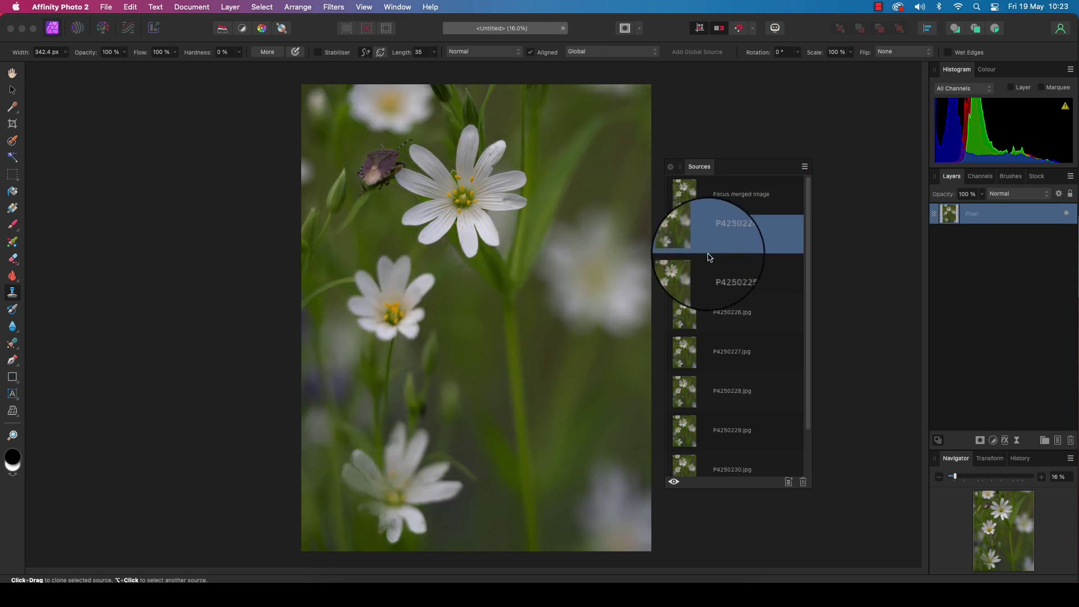
pyautogui.click(716, 279)
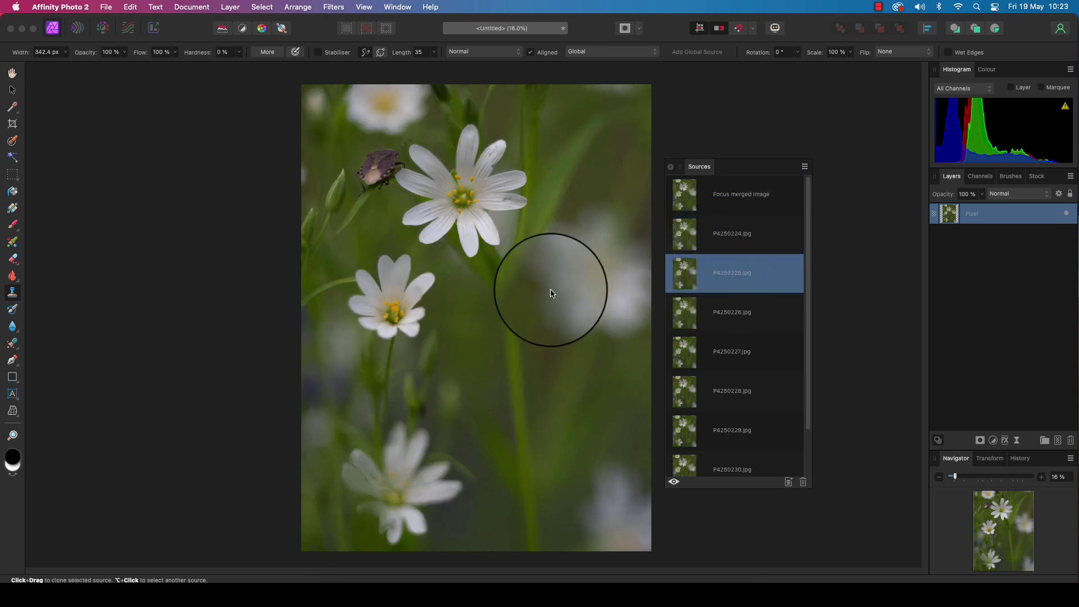
pyautogui.click(391, 305)
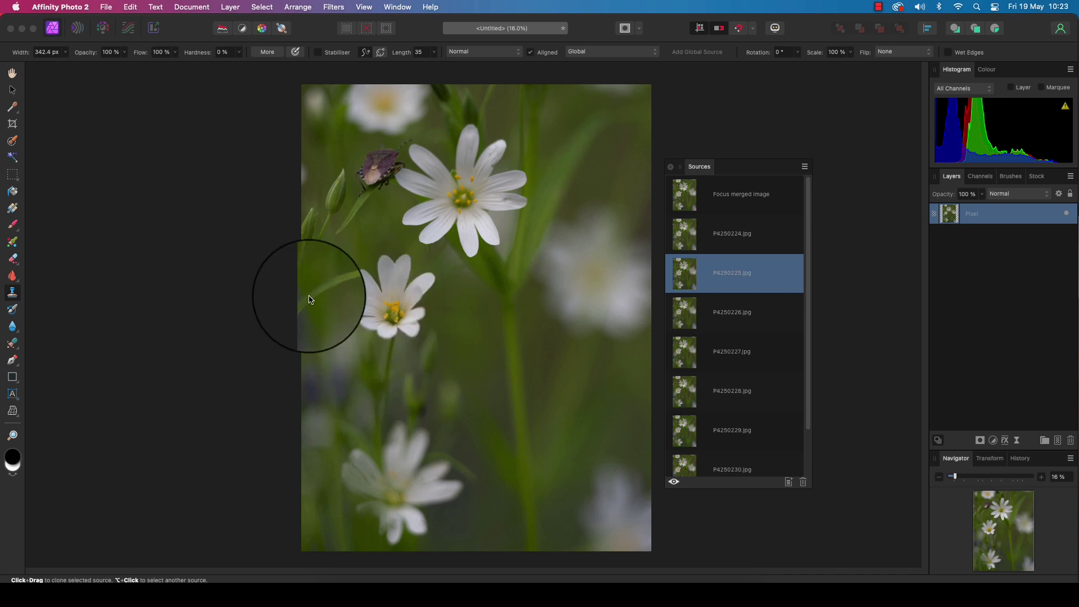
pyautogui.click(675, 483)
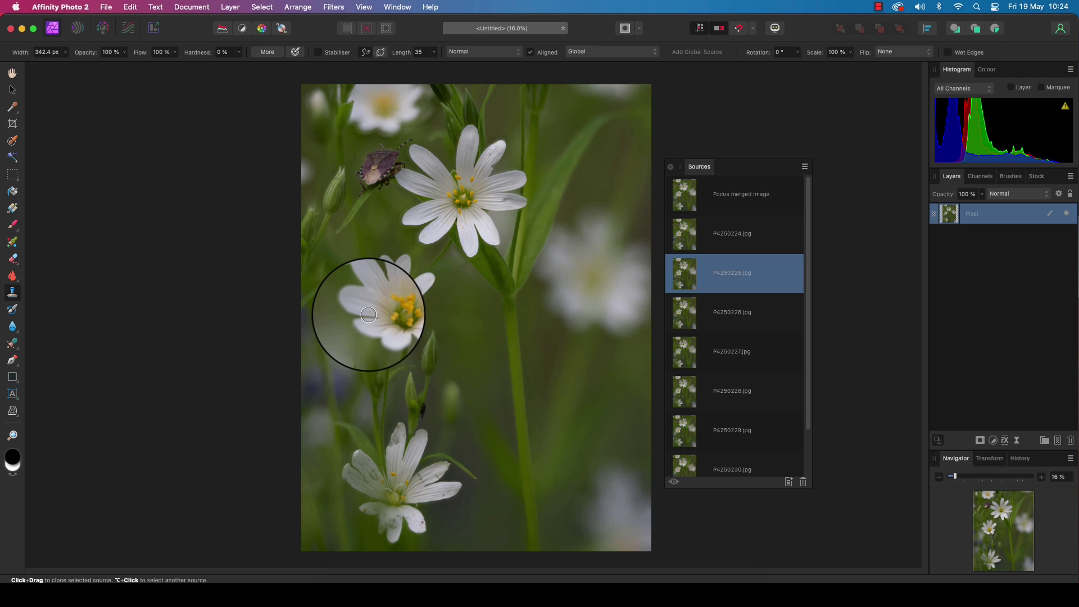
pyautogui.click(726, 213)
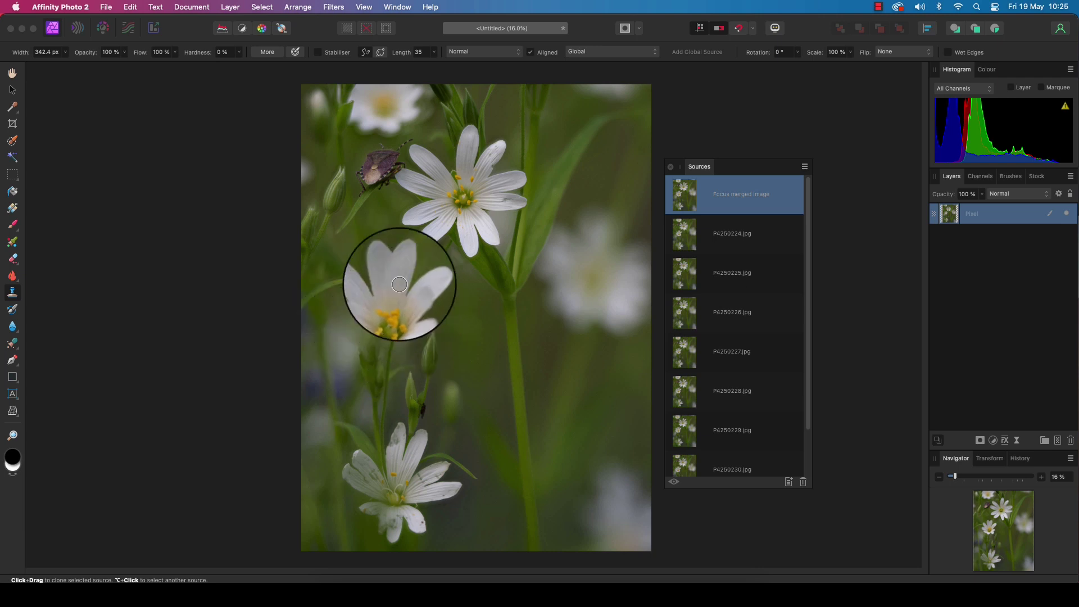
pyautogui.moveTo(395, 283)
pyautogui.mouseDown()
pyautogui.moveTo(376, 337)
pyautogui.moveTo(402, 288)
pyautogui.moveTo(376, 300)
pyautogui.moveTo(380, 319)
pyautogui.mouseUp()
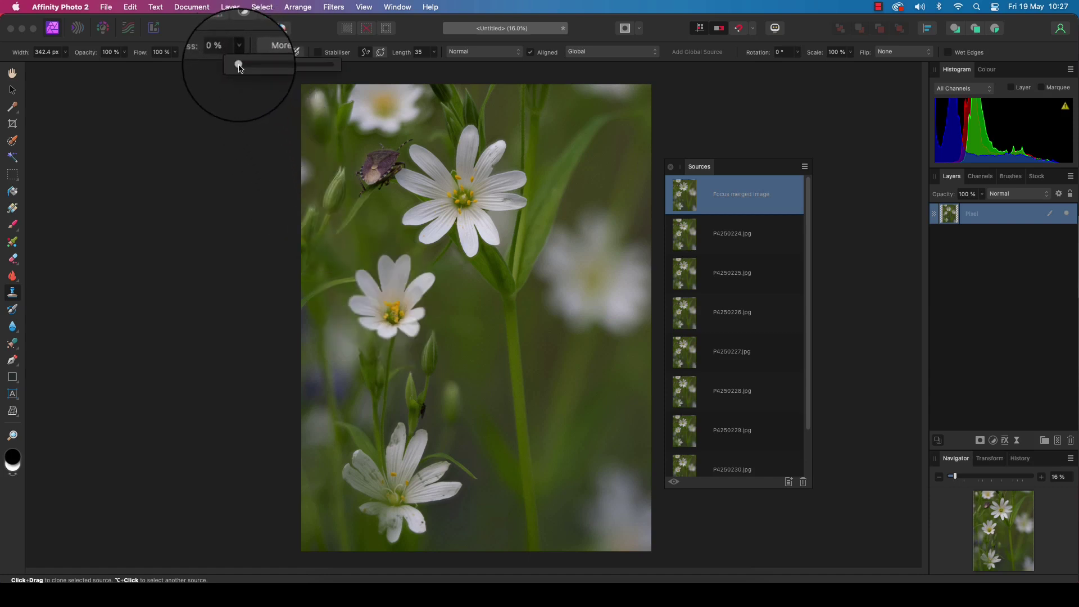
# Set Clone Brush hardness to 0 % and stamp more detail onto the middle flower.
pyautogui.moveTo(241, 66); pyautogui.dragTo(236, 65)
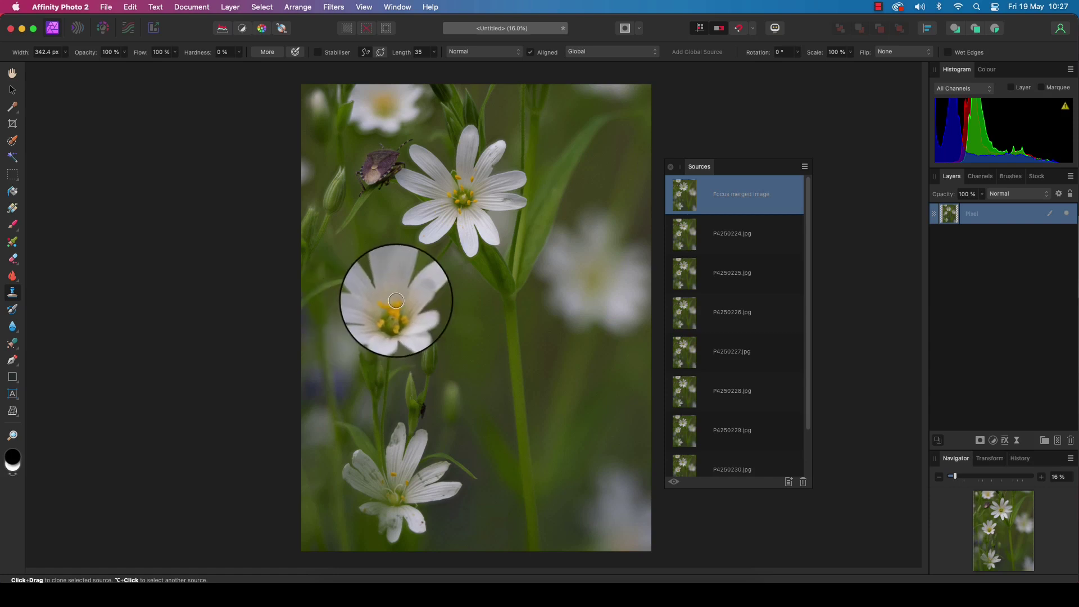
pyautogui.click(396, 300)
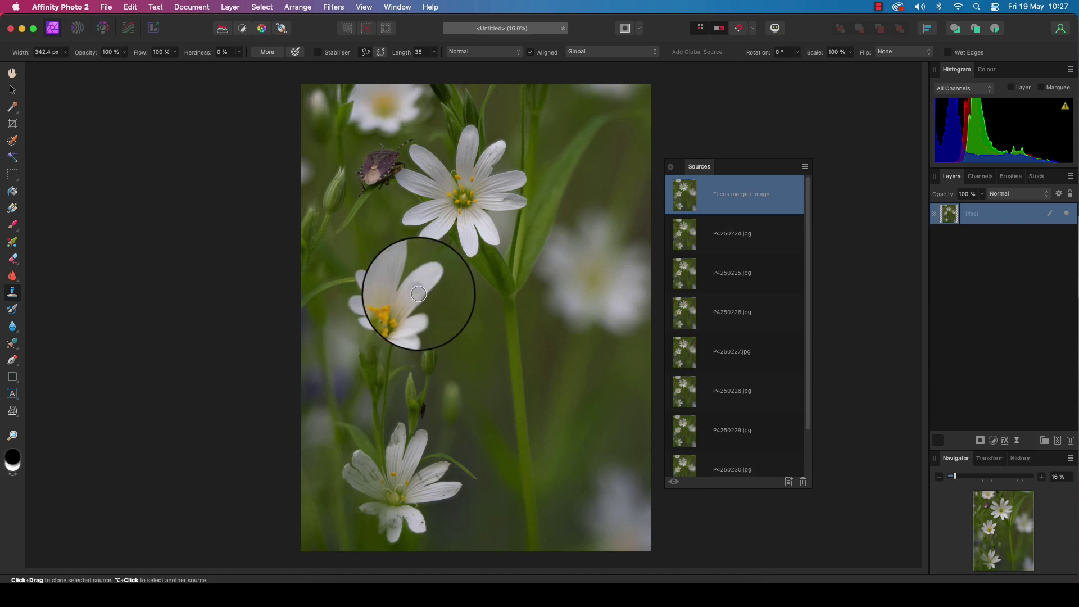
# Add a Curves adjustment and bend the master curve into an S-shape, raising the upper tones.
pyautogui.click(993, 442)
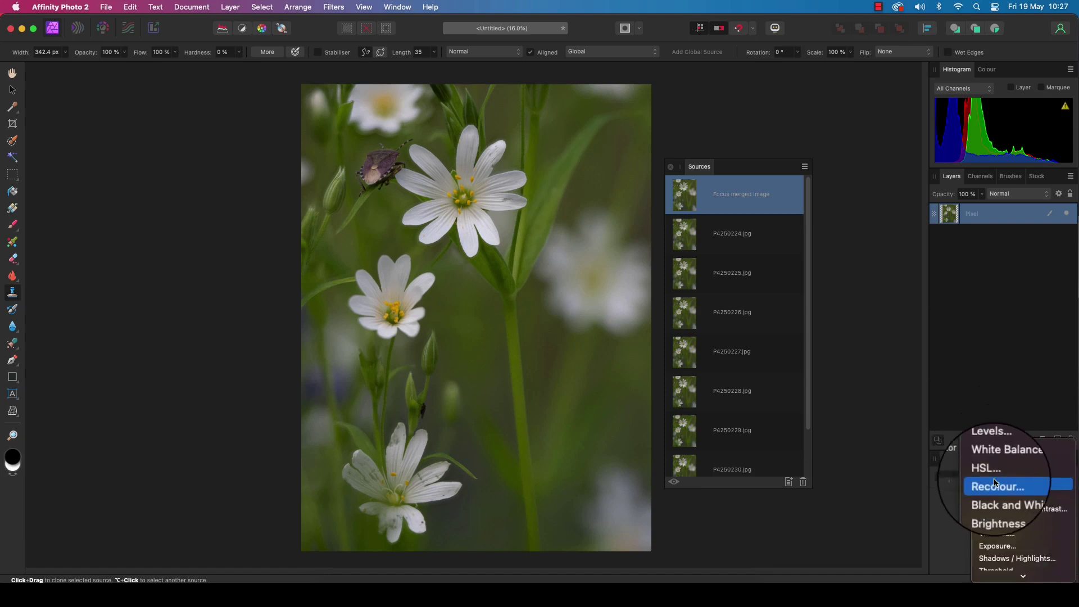
pyautogui.scroll(-5, 1001, 528)
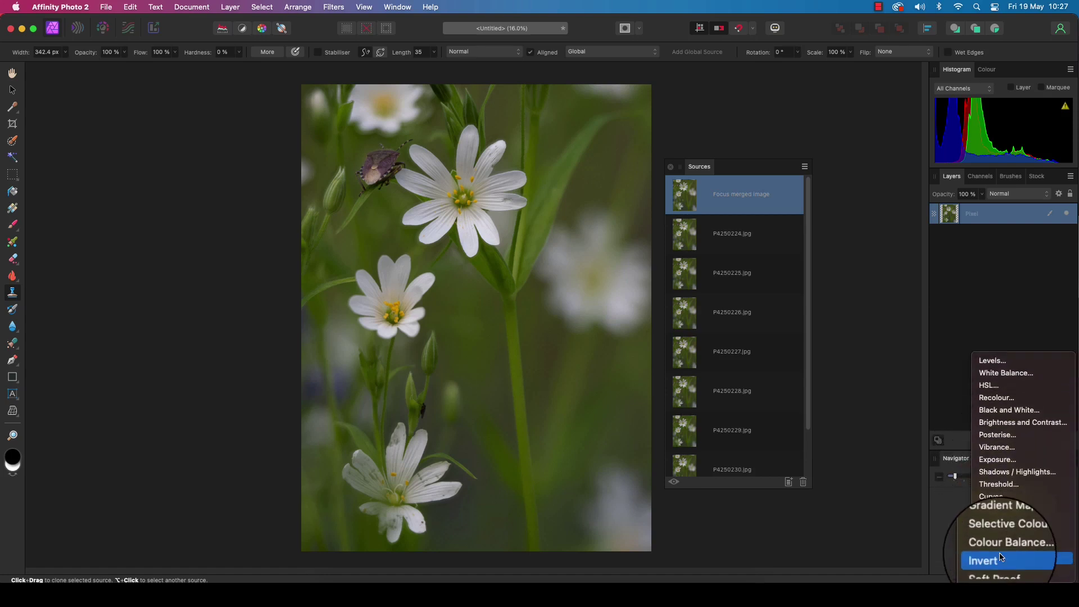
pyautogui.click(994, 499)
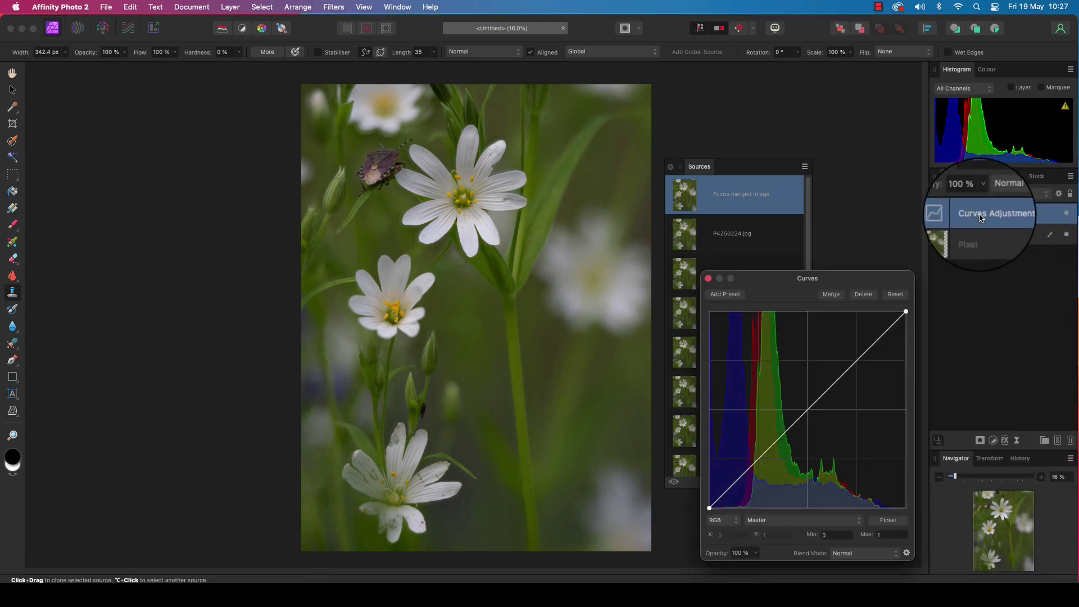
pyautogui.moveTo(855, 364); pyautogui.dragTo(850, 356)
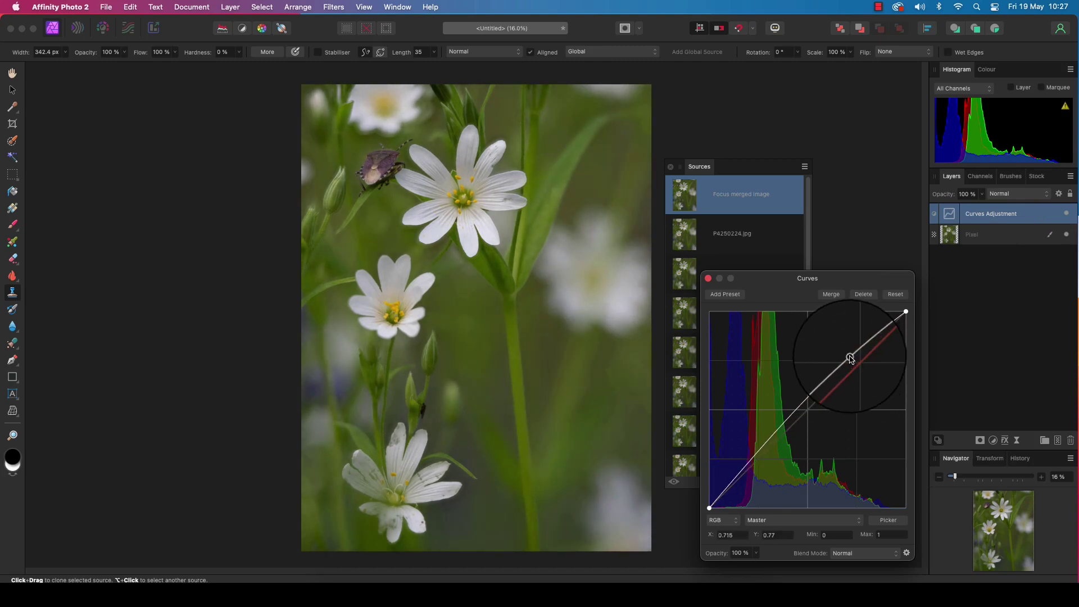
pyautogui.click(761, 454)
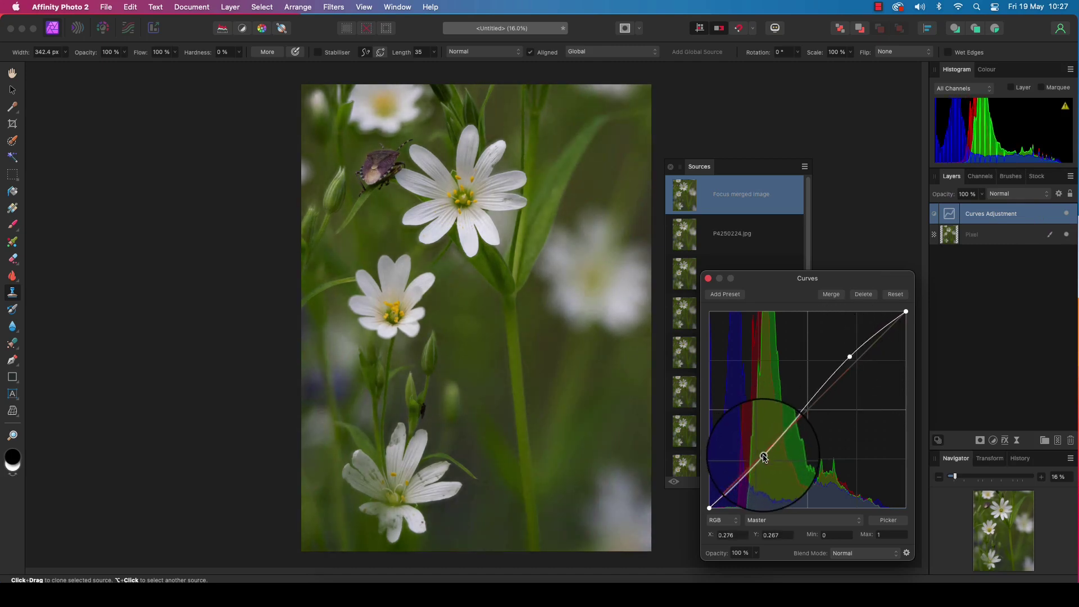
pyautogui.moveTo(850, 356); pyautogui.dragTo(844, 355)
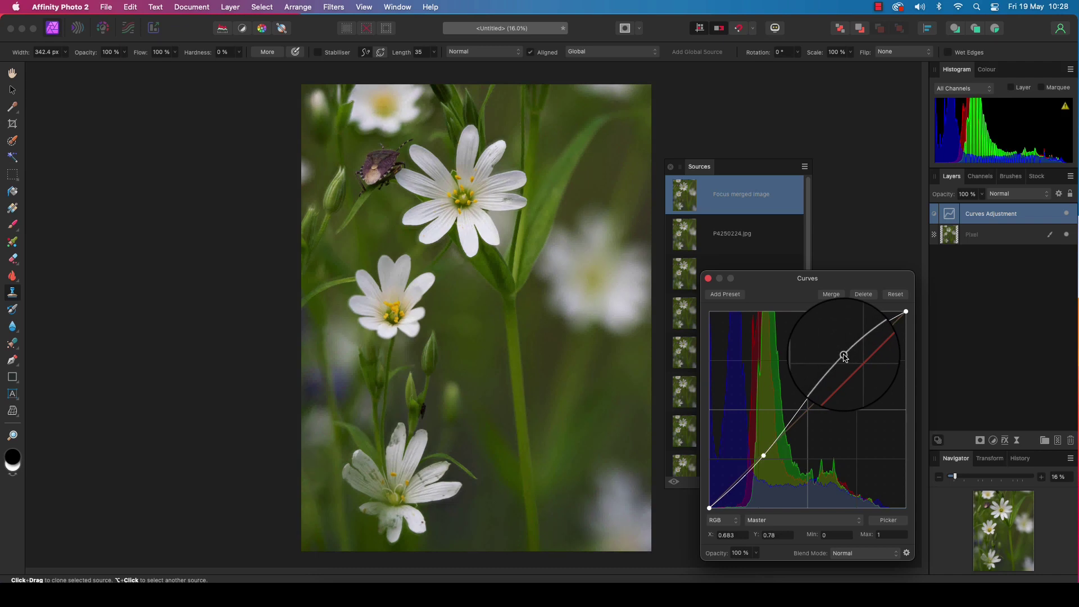
# Add an HSL Shift adjustment with Saturation Shift at 25 % above the Curves layer.
pyautogui.click(996, 442)
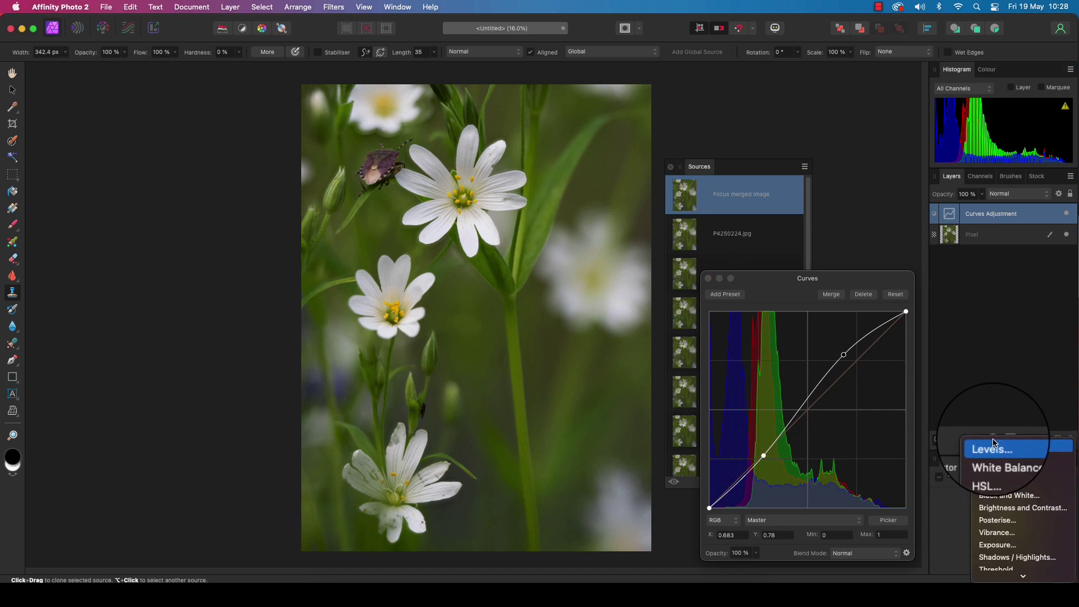
pyautogui.click(987, 472)
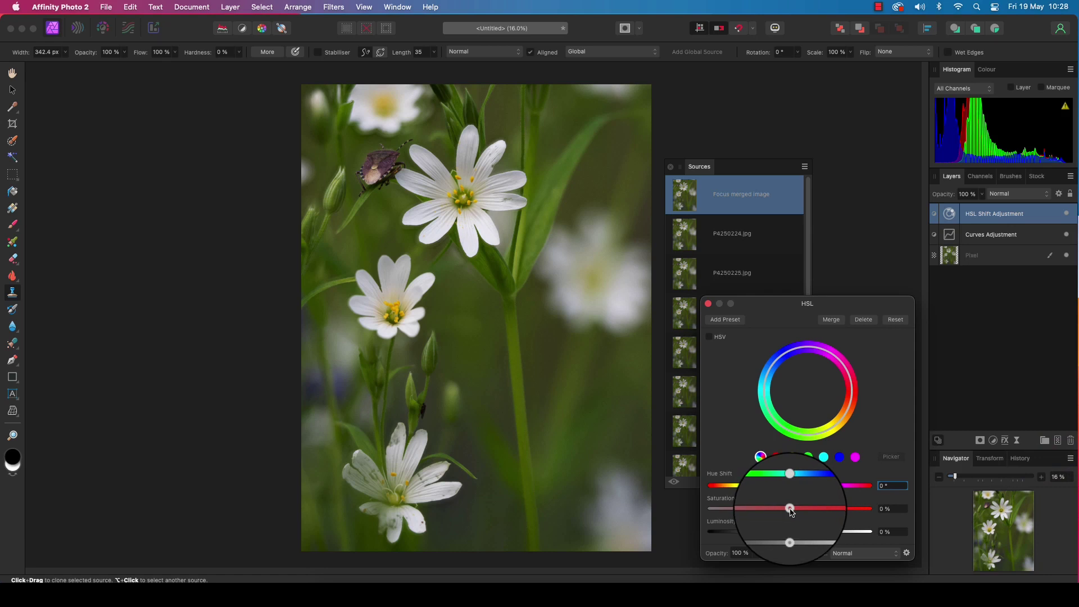
pyautogui.moveTo(790, 510); pyautogui.dragTo(811, 509)
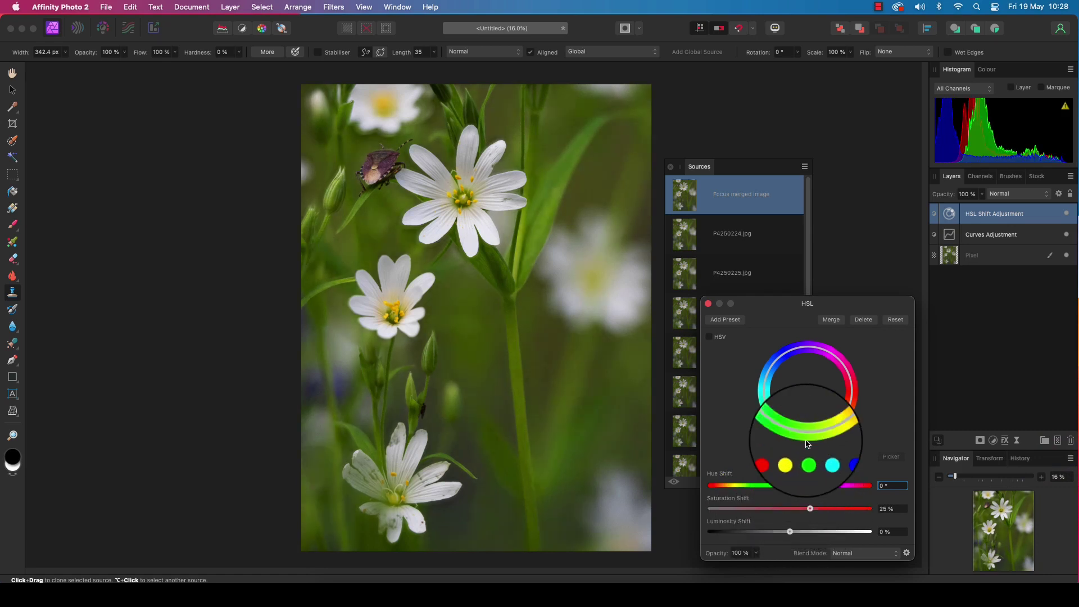
pyautogui.click(708, 304)
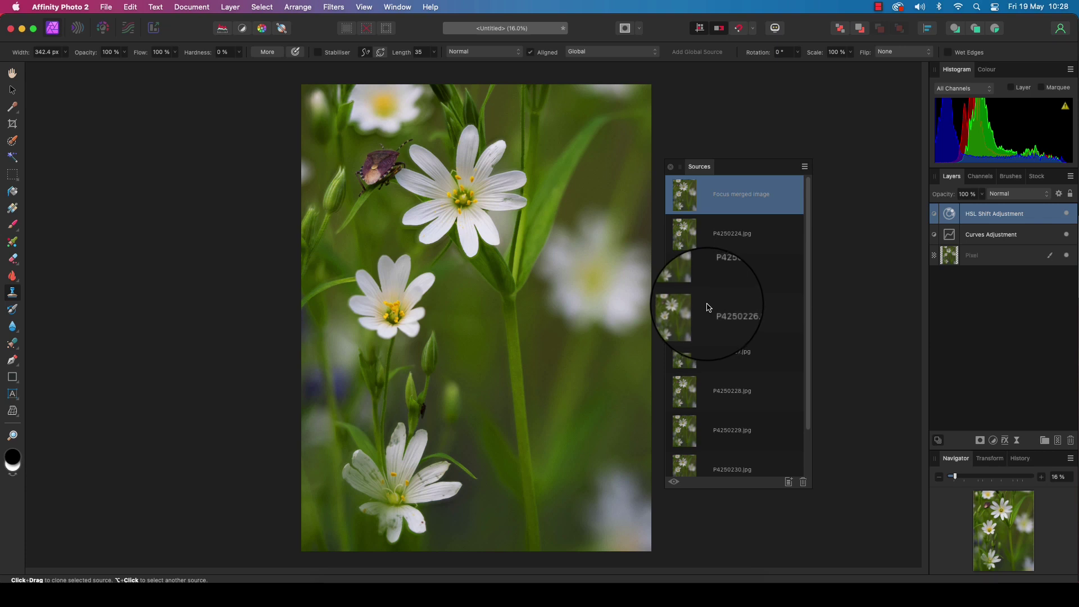
# Open File > Export and keep JPEG as the format, at 3888 × 5184 px and quality 100.
pyautogui.click(108, 7)
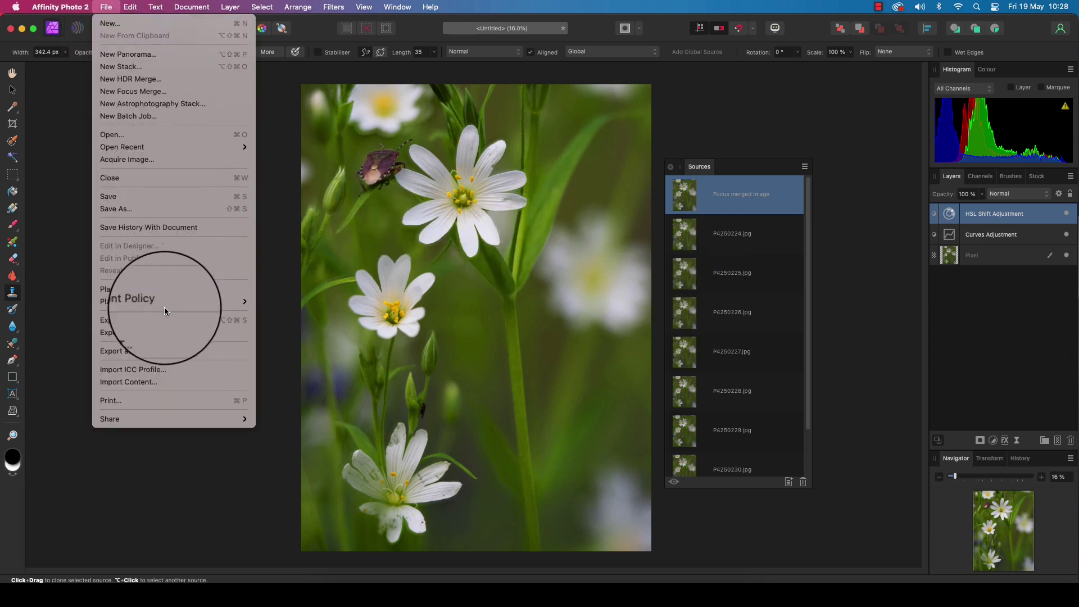
pyautogui.click(115, 318)
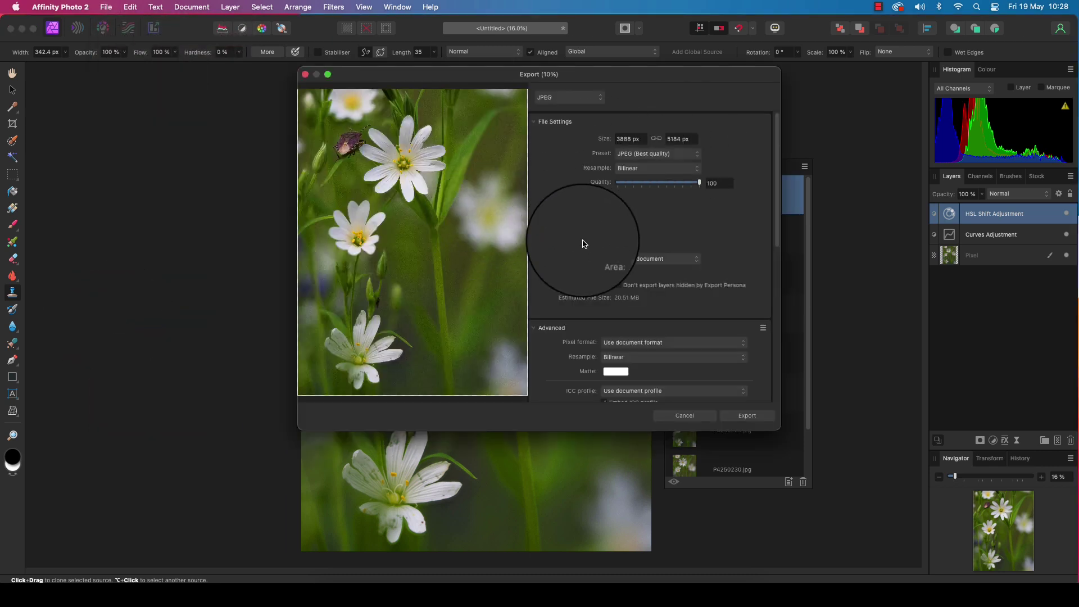
pyautogui.click(560, 99)
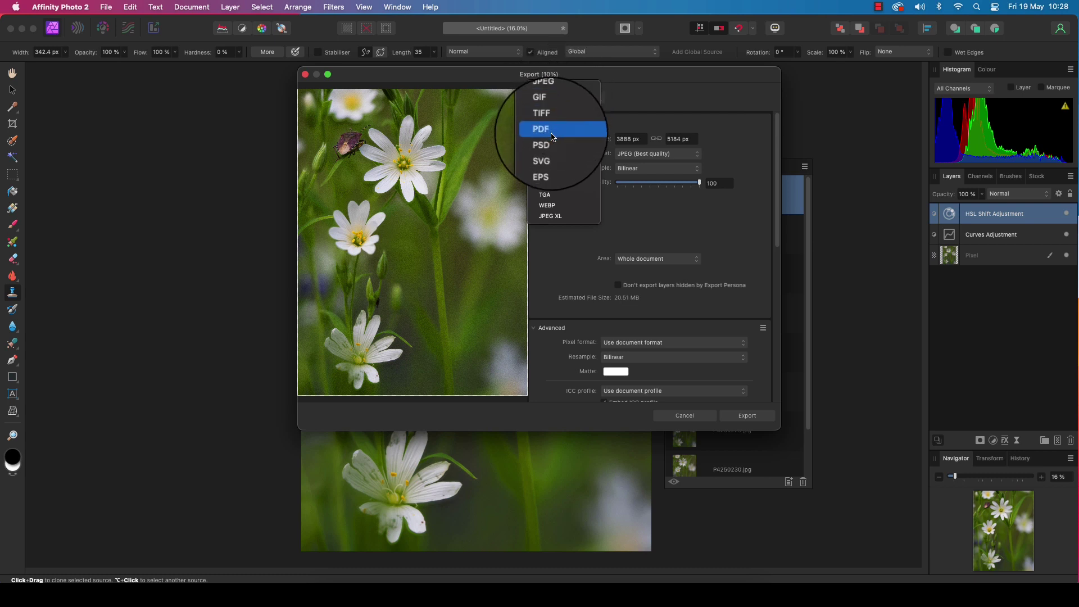
pyautogui.click(568, 97)
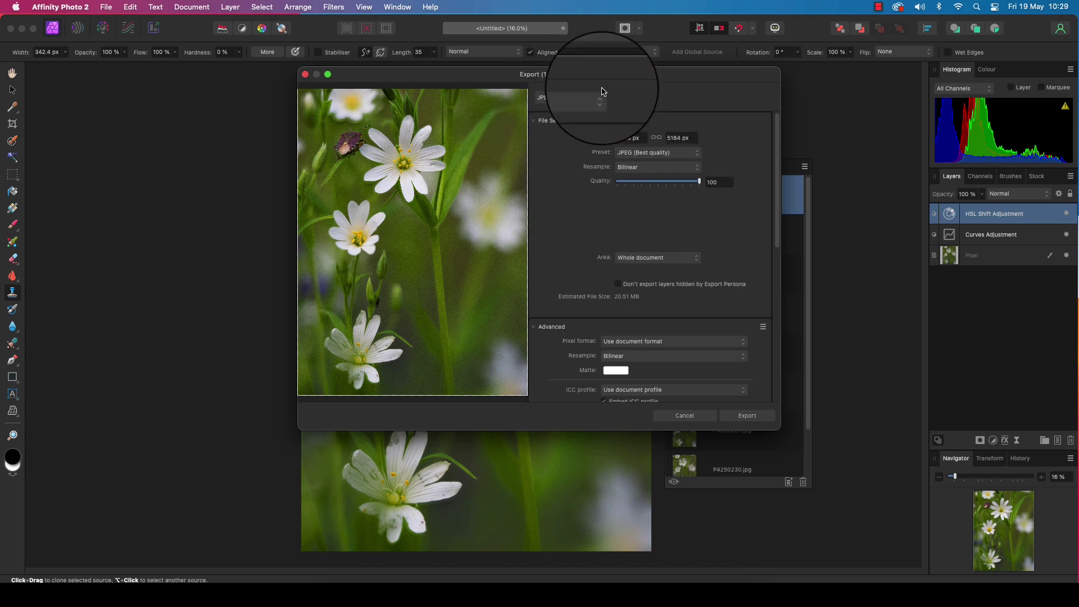